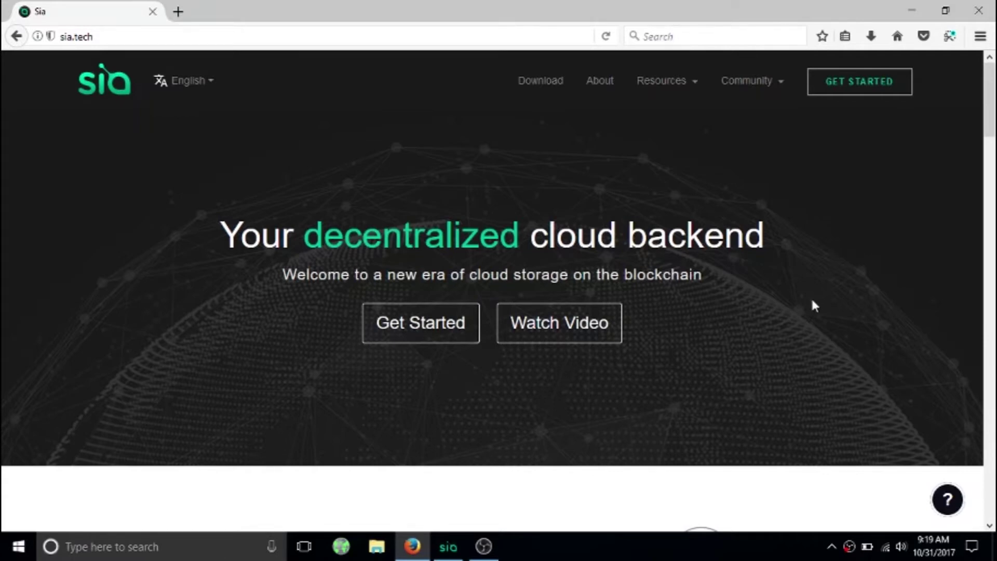
- Scroll down the sia.tech homepage in Firefox, dragging the scrollbar toward the lower sections
scroll(812, 301, down, 3)
scroll(812, 301, up, 3)
scroll(813, 306, down, 5)
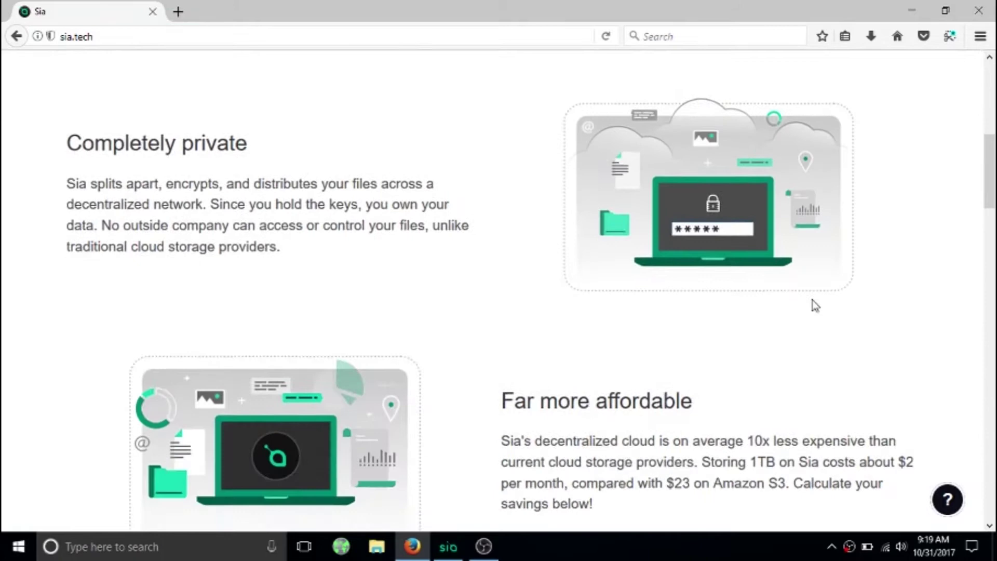
scroll(815, 305, up, 1)
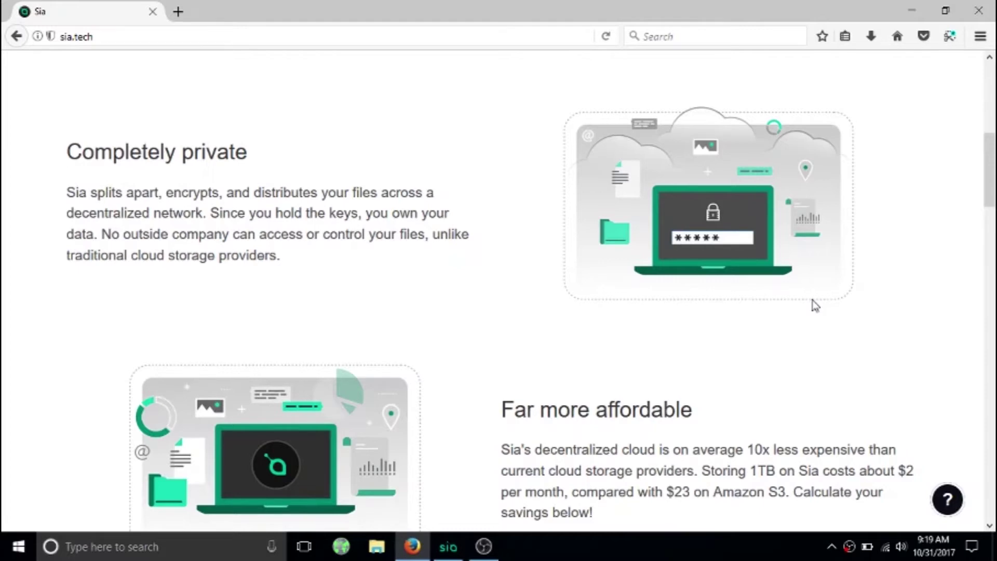
scroll(815, 305, down, 2)
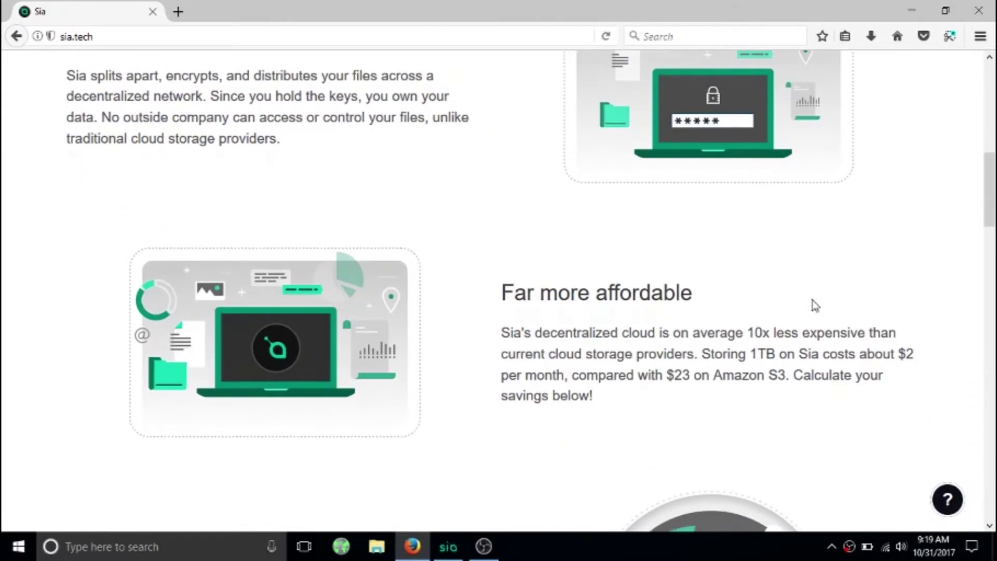
scroll(815, 305, up, 7)
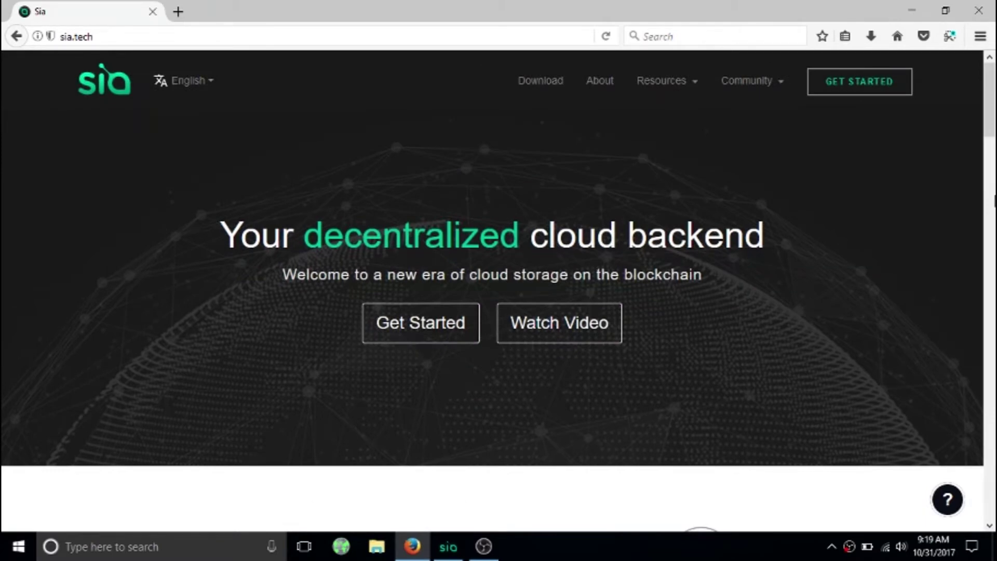
scroll(989, 144, down, 2)
scroll(989, 145, down, 6)
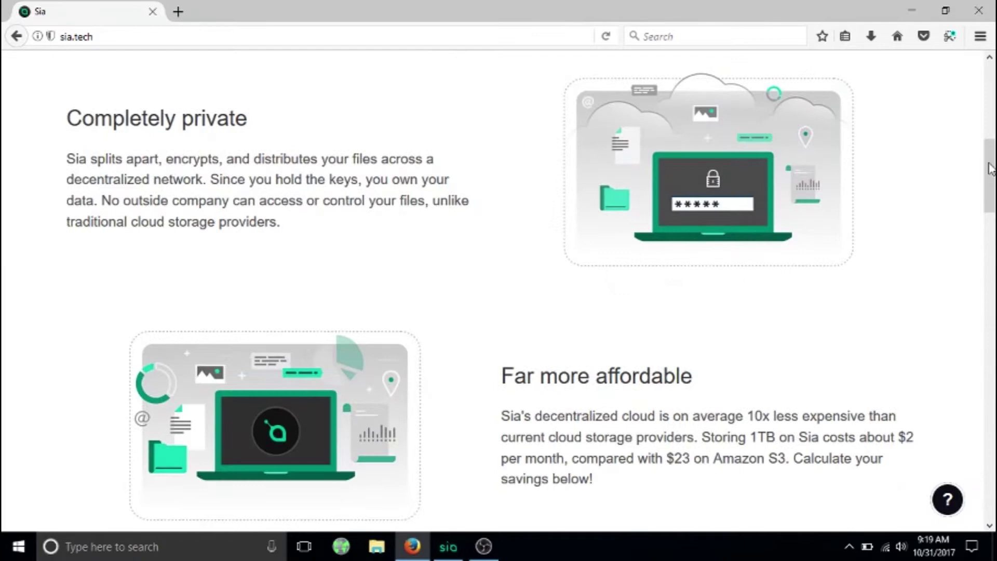
drag(991, 176, 991, 197)
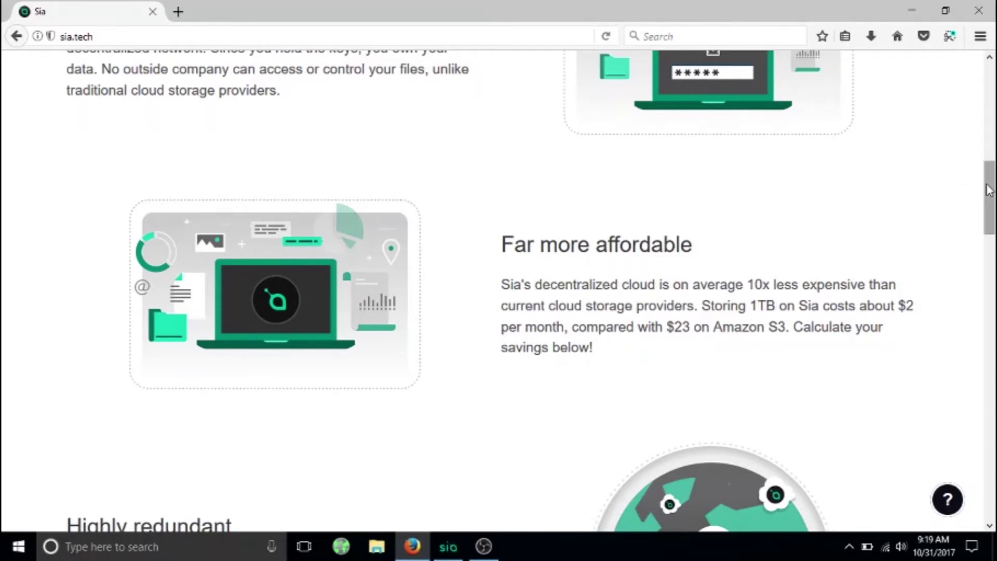
drag(990, 194, 988, 398)
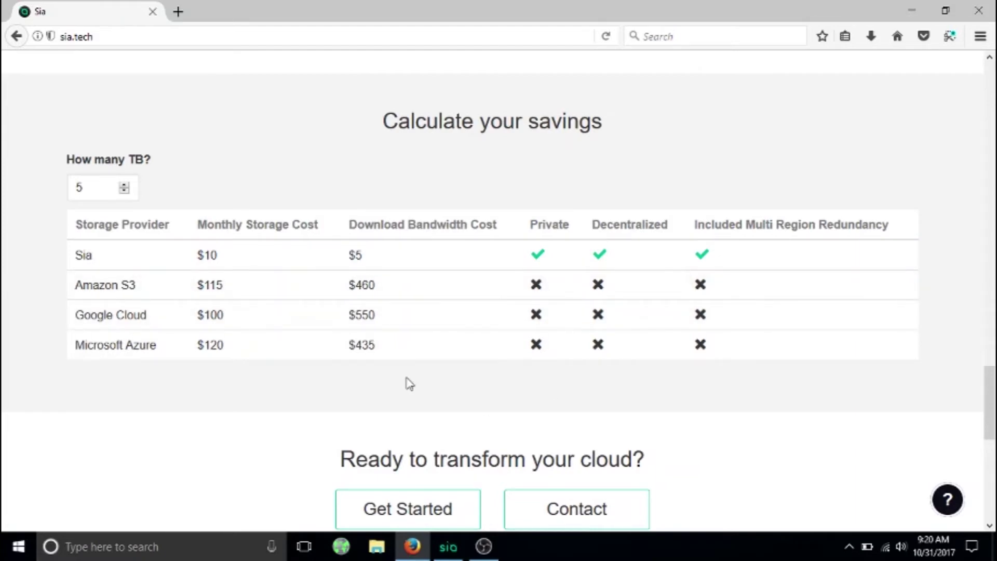
- Settle on the 'Calculate your savings' table, then bring up Sia-UI's empty Files page
scroll(409, 383, down, 2)
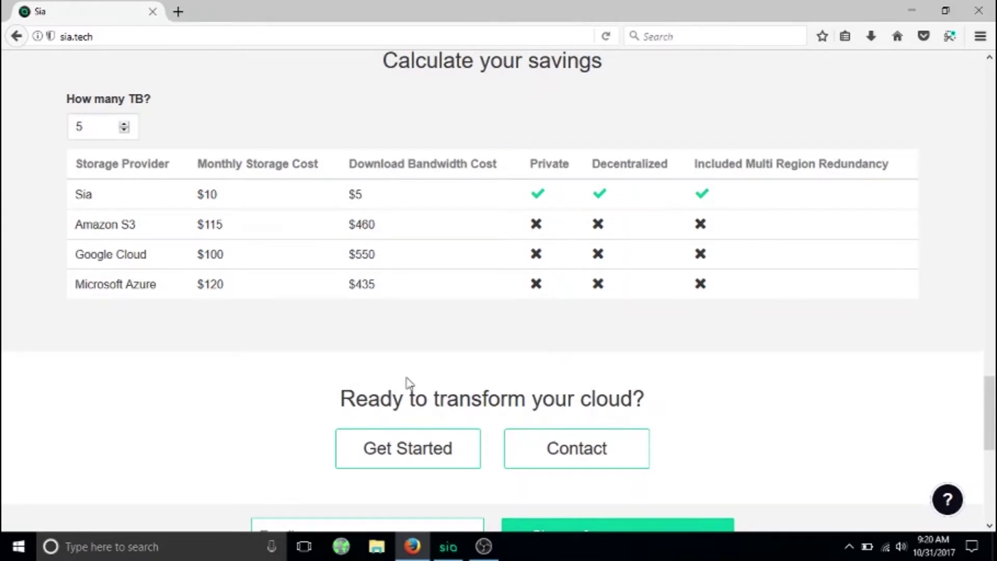
scroll(407, 382, down, 4)
scroll(407, 383, up, 7)
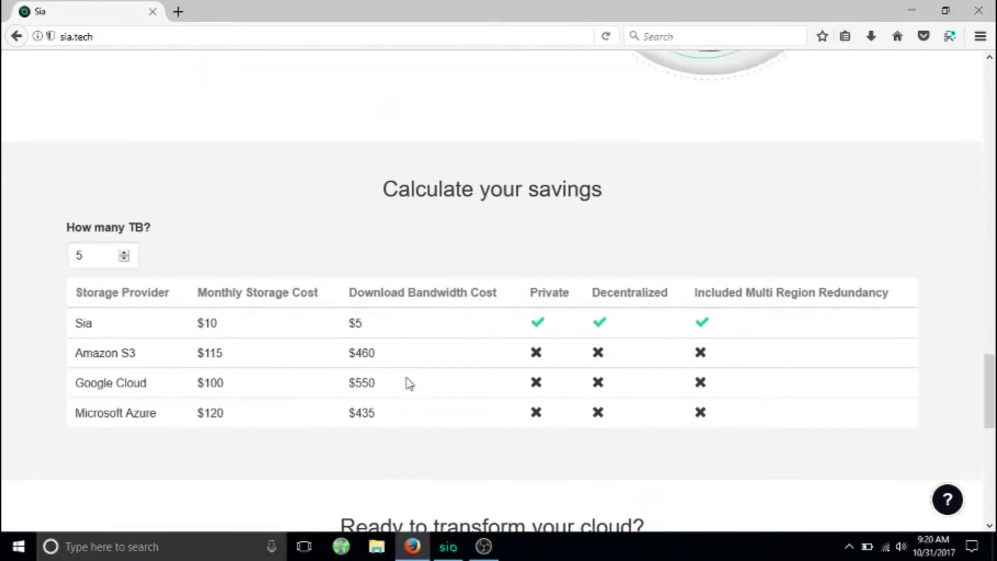
click(446, 547)
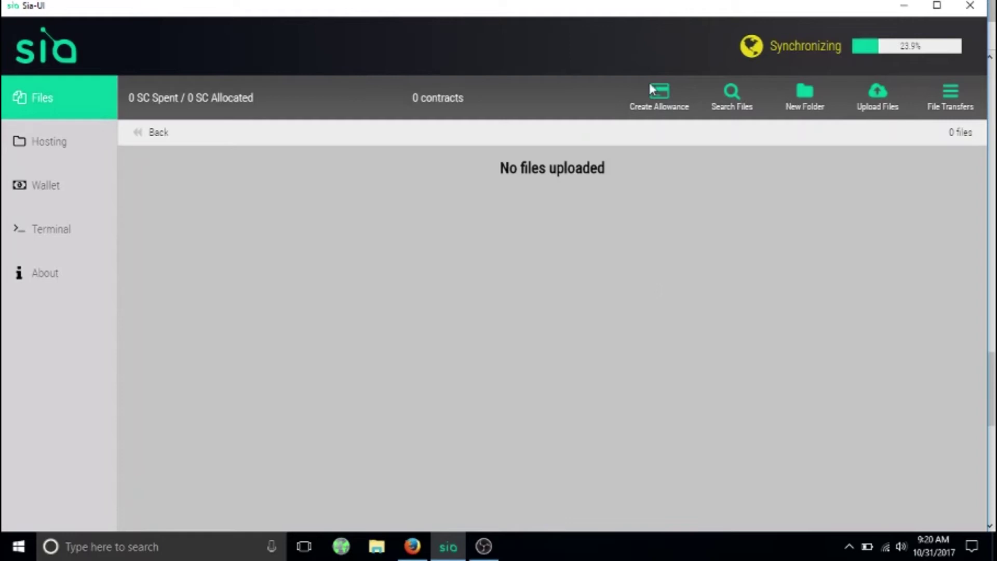
click(658, 118)
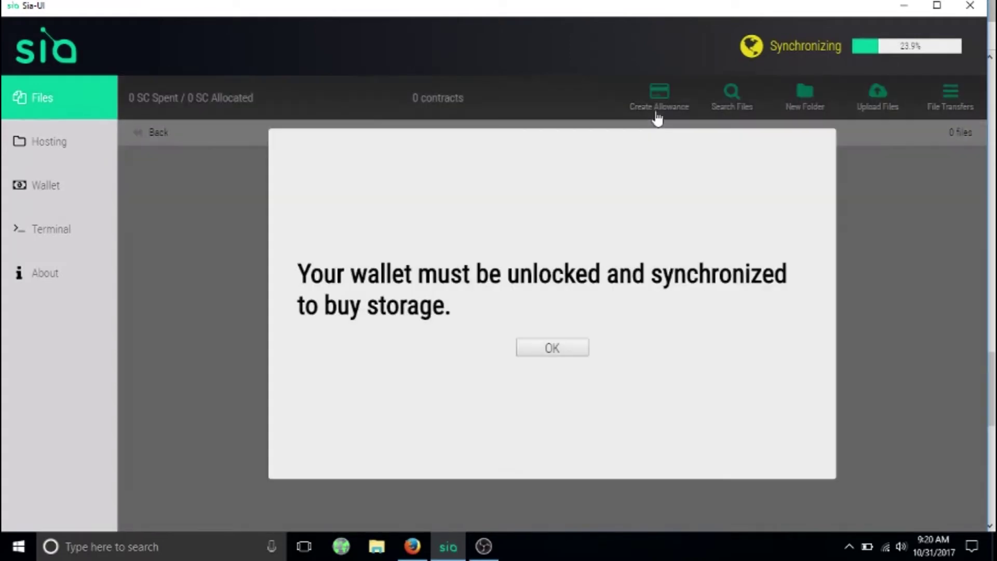
click(562, 354)
click(75, 191)
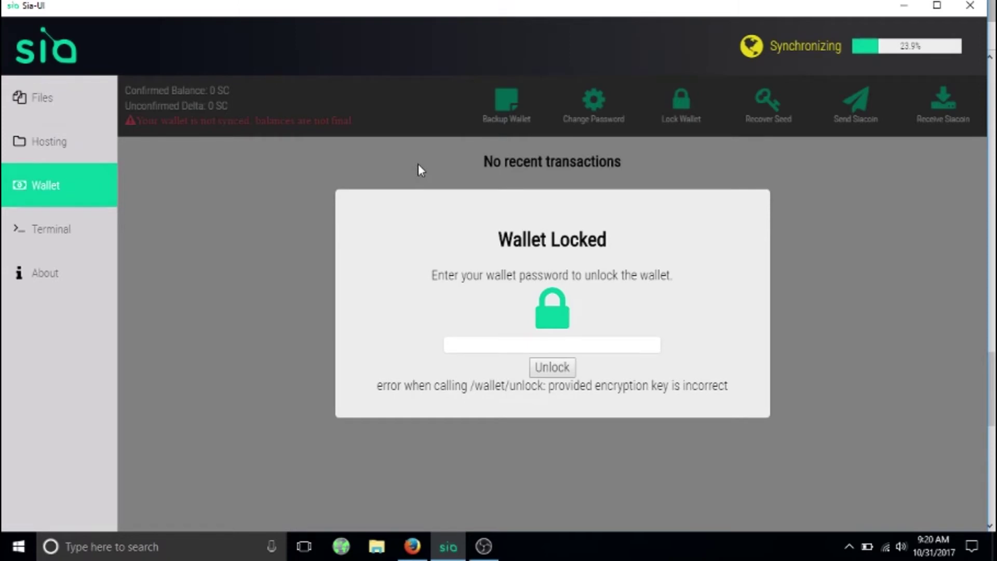
click(66, 99)
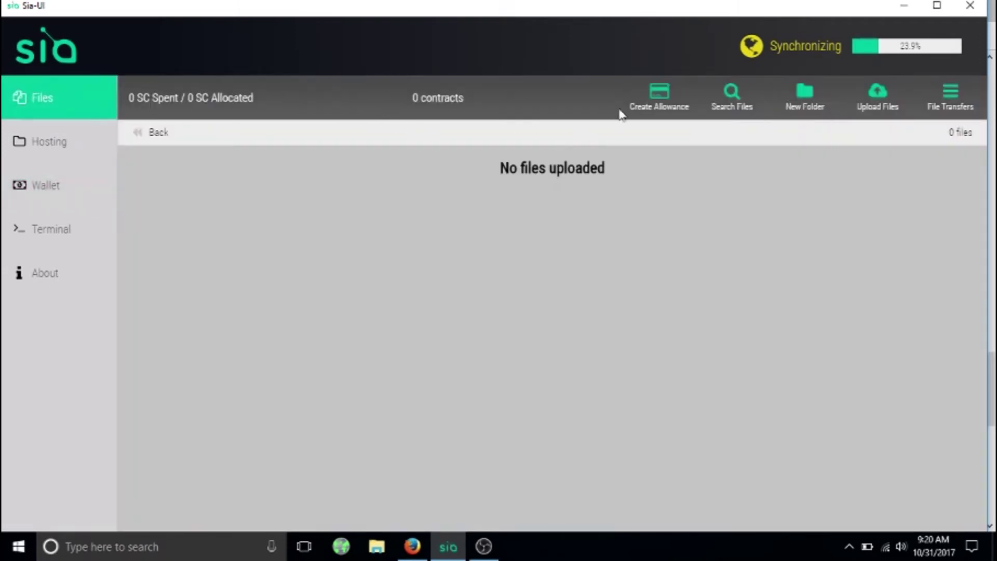
click(794, 104)
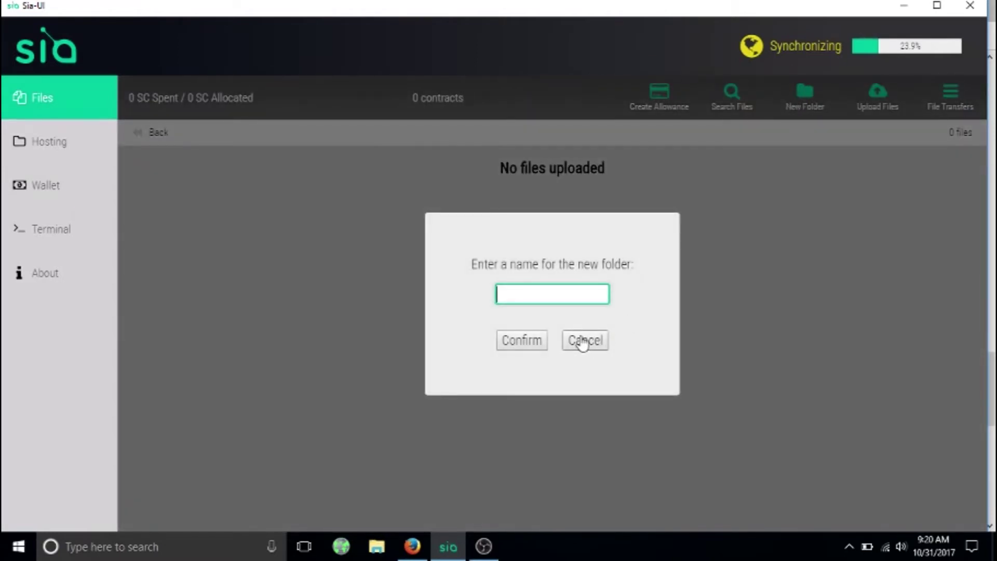
click(582, 340)
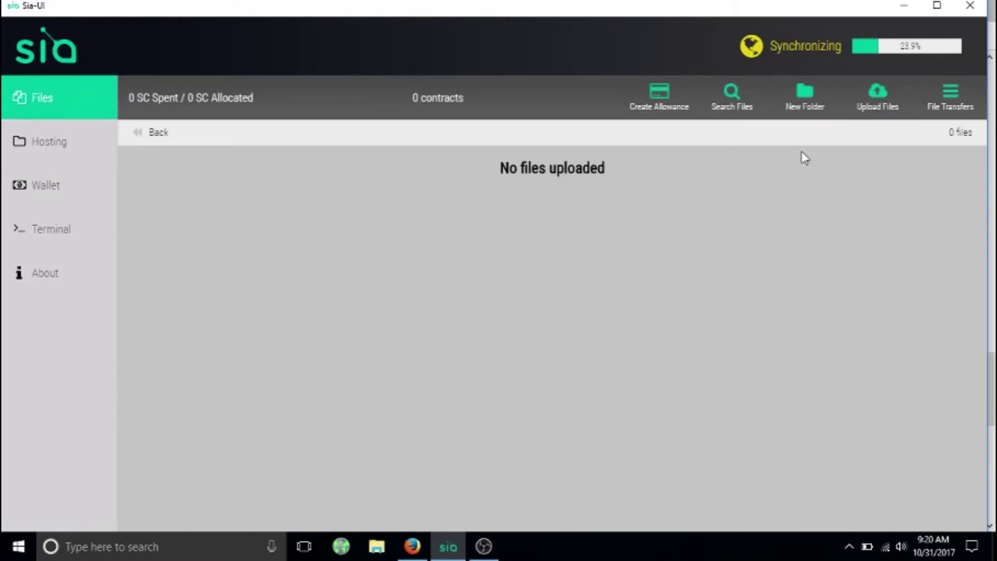
click(961, 96)
click(961, 96)
- Show the Hosting page, locked behind the wallet-unlock notice with 50 SC/TB/month storage price
click(57, 151)
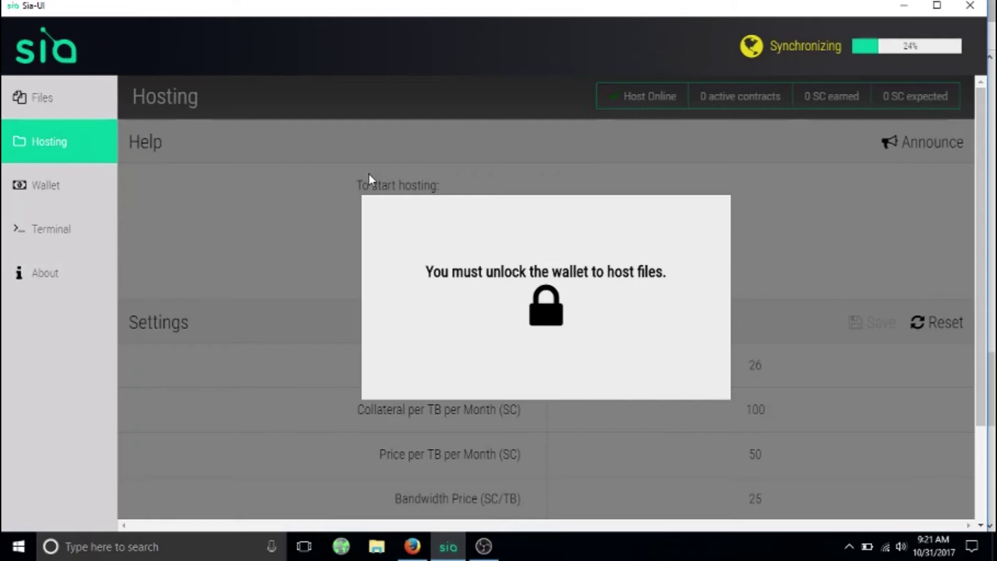
- Pass through the Wallet and Files sections, ending on the Terminal's command list
click(70, 186)
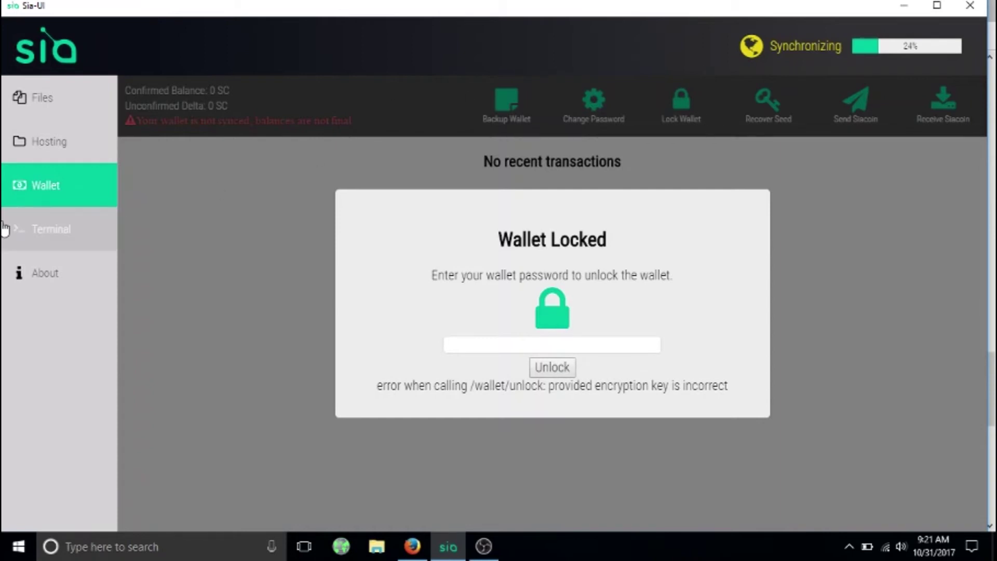
click(73, 92)
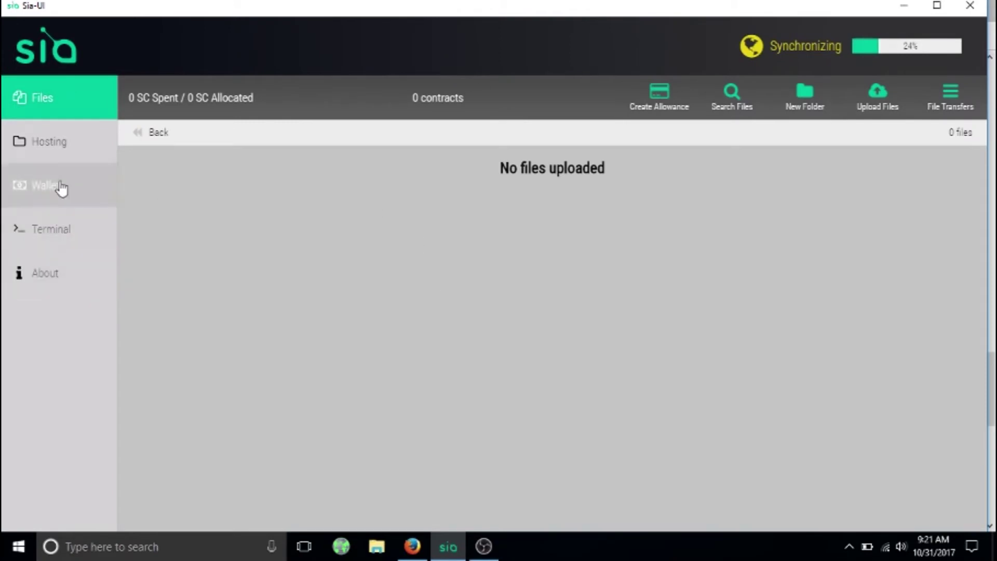
click(76, 231)
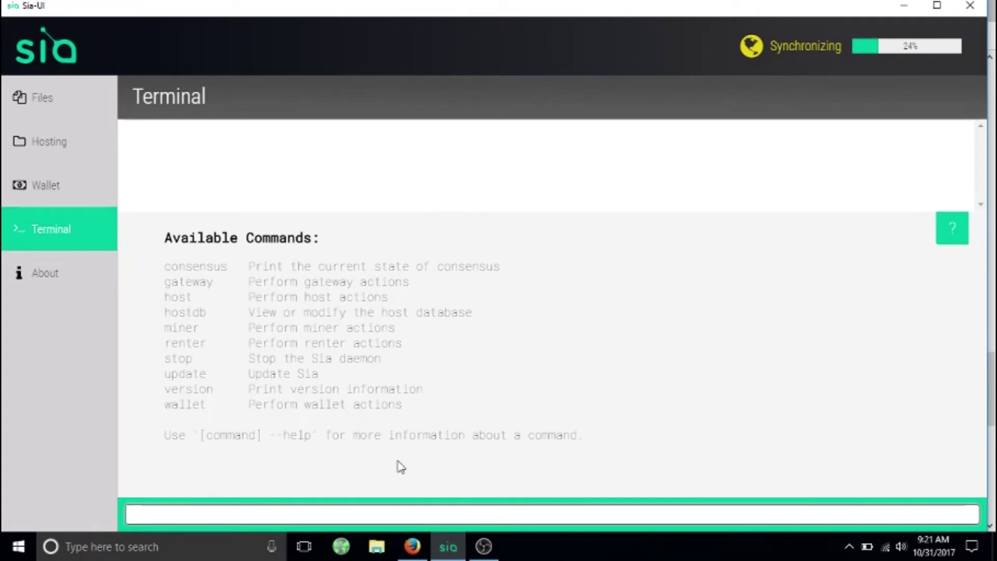
- Run hostdb, help and consensus in the Terminal, then return to the Files page
text(hostdb)
key(Return)
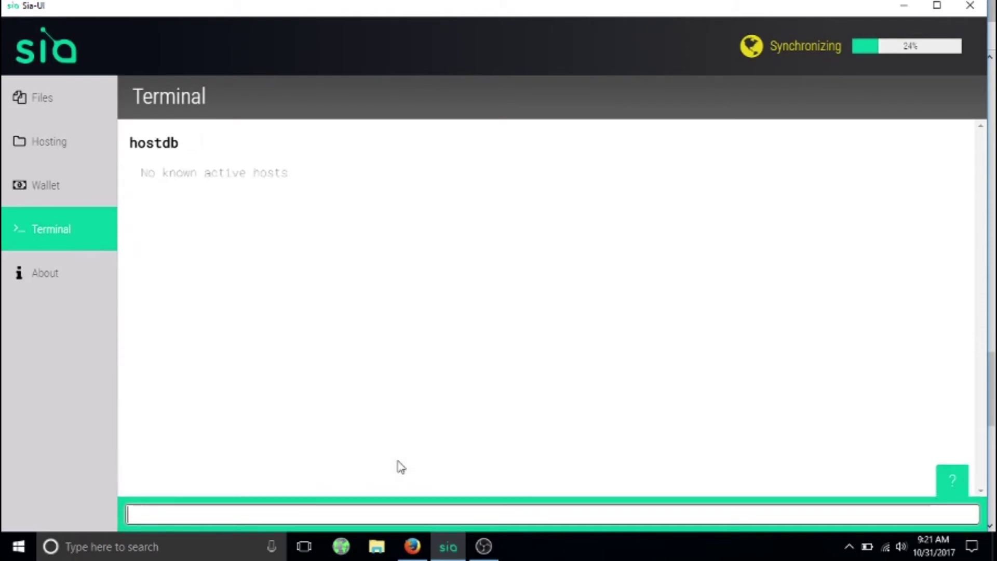
text(help)
key(Return)
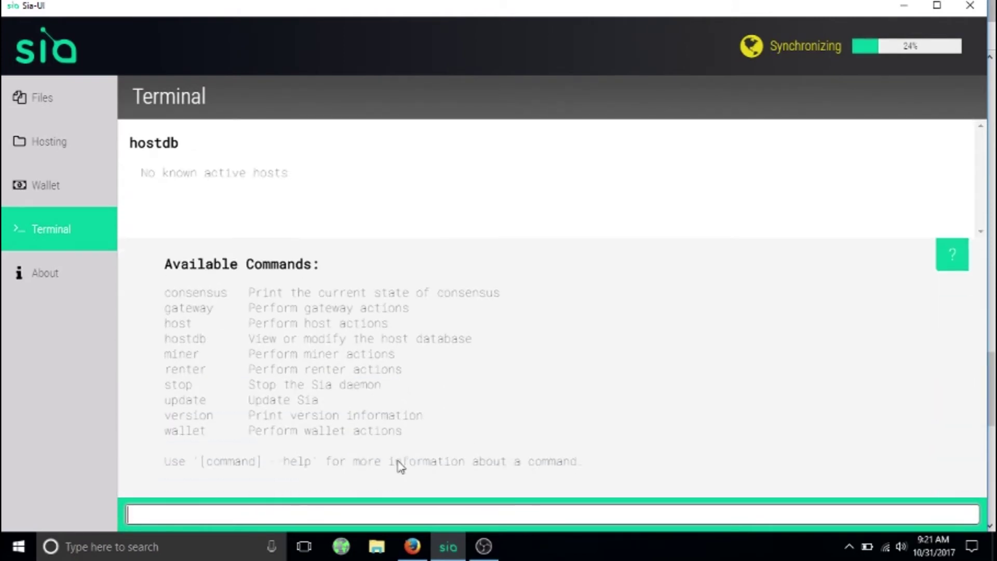
text(consensus)
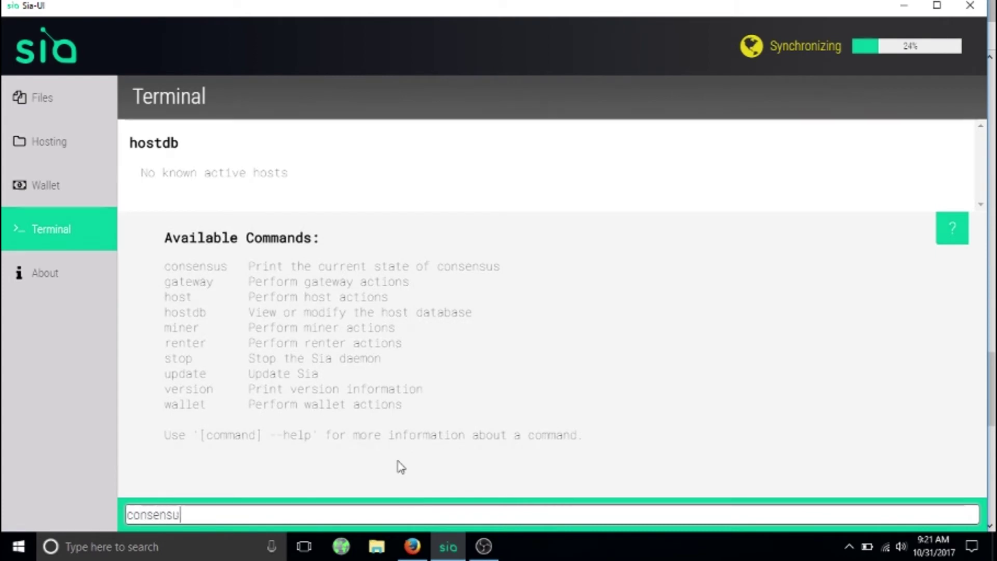
key(Return)
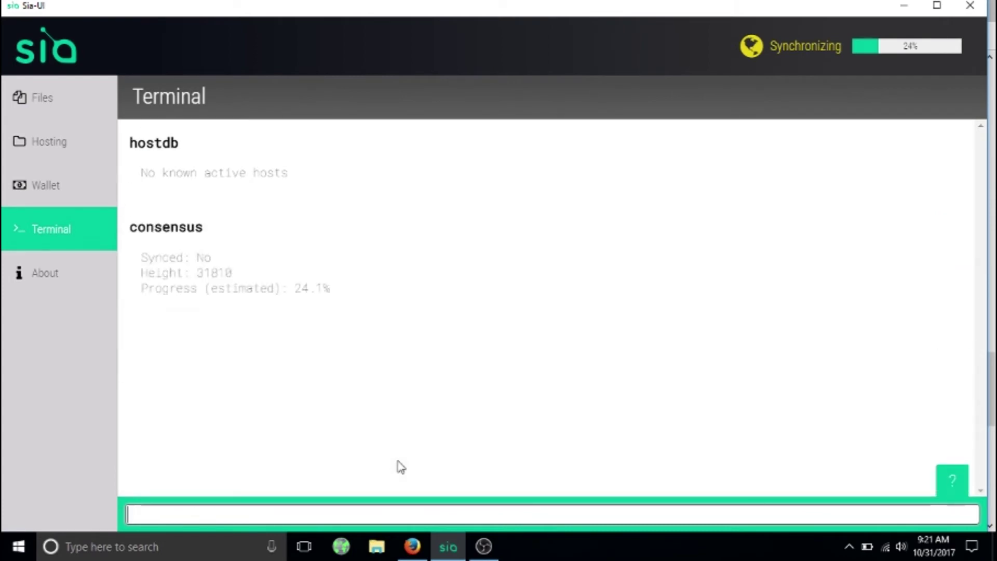
click(71, 117)
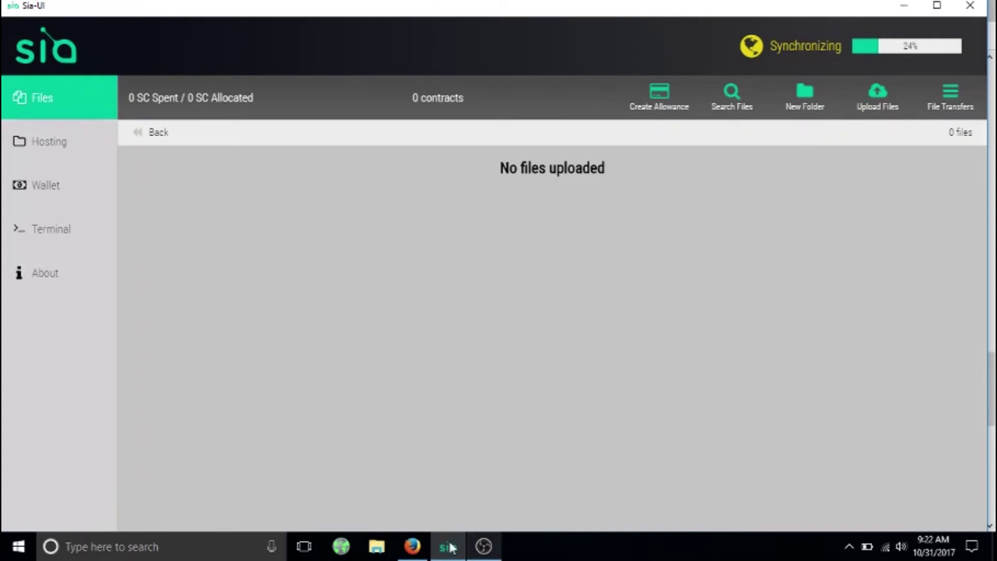
- Switch to Firefox and look over sia.tech, ending at the 'Your decentralized cloud backend' banner
click(414, 549)
scroll(592, 119, down, 10)
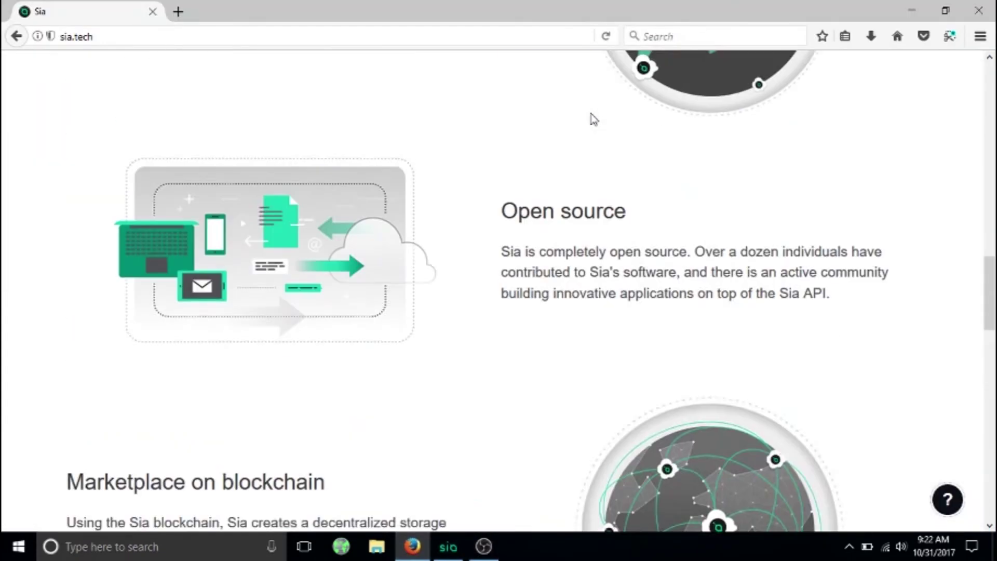
scroll(592, 119, up, 3)
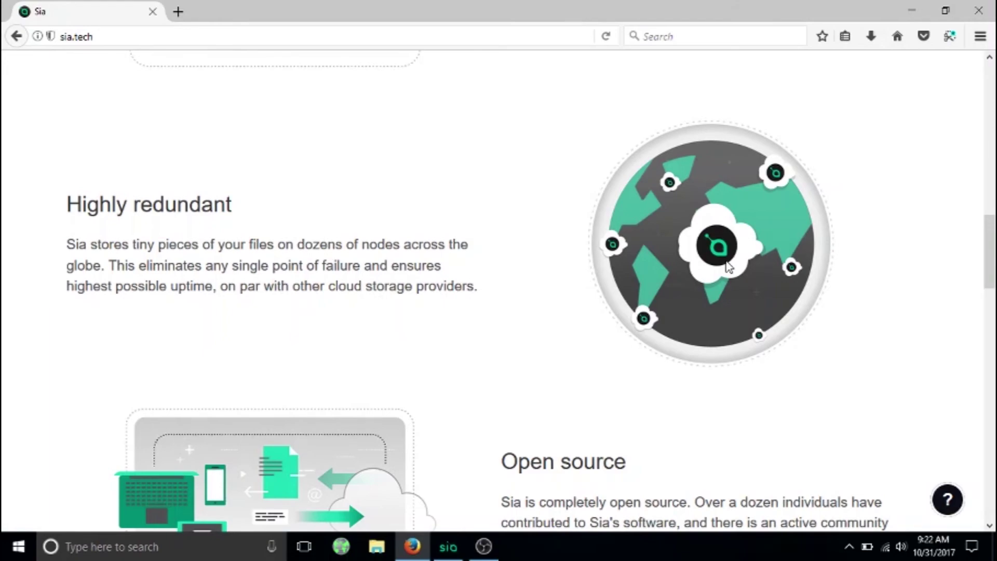
scroll(729, 267, down, 20)
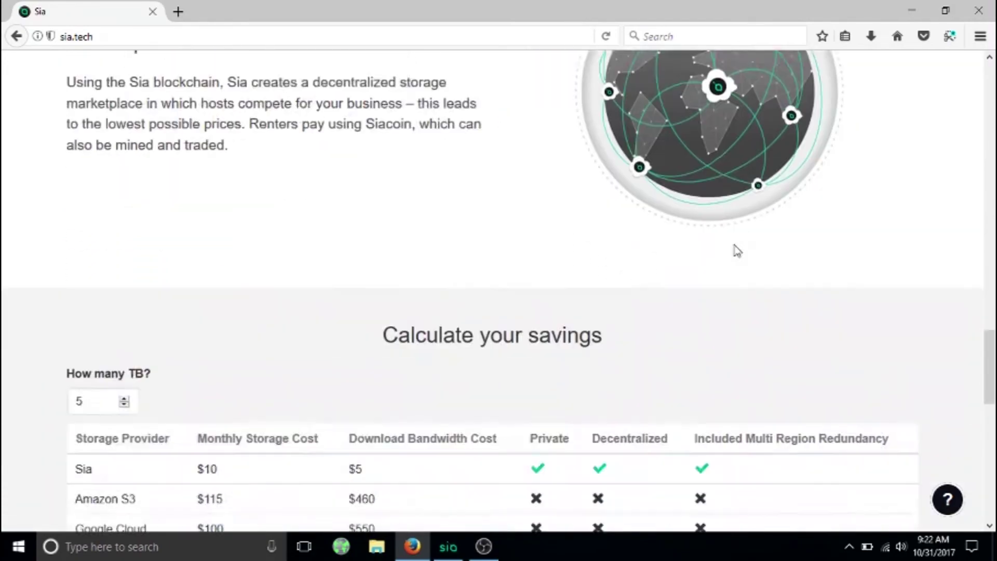
scroll(737, 251, up, 5)
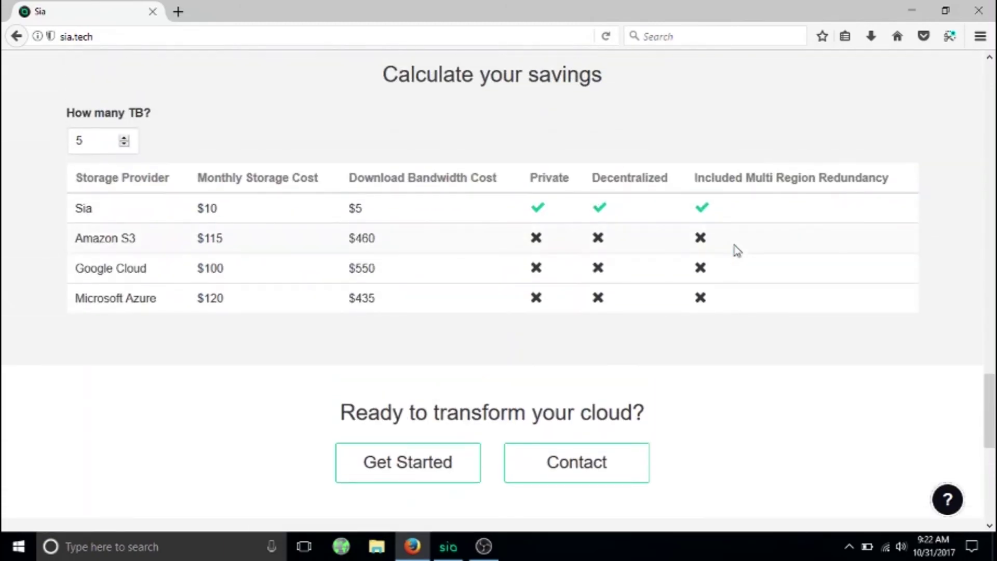
scroll(737, 251, up, 15)
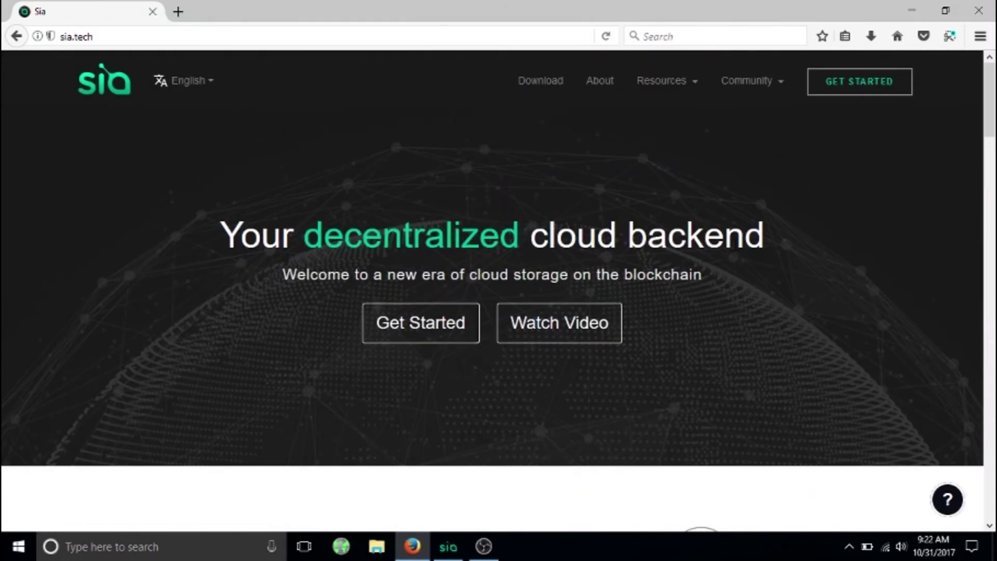
- Scroll to the savings table showing 5 TB at $10/month on Sia versus $115 on S3
scroll(667, 313, down, 4)
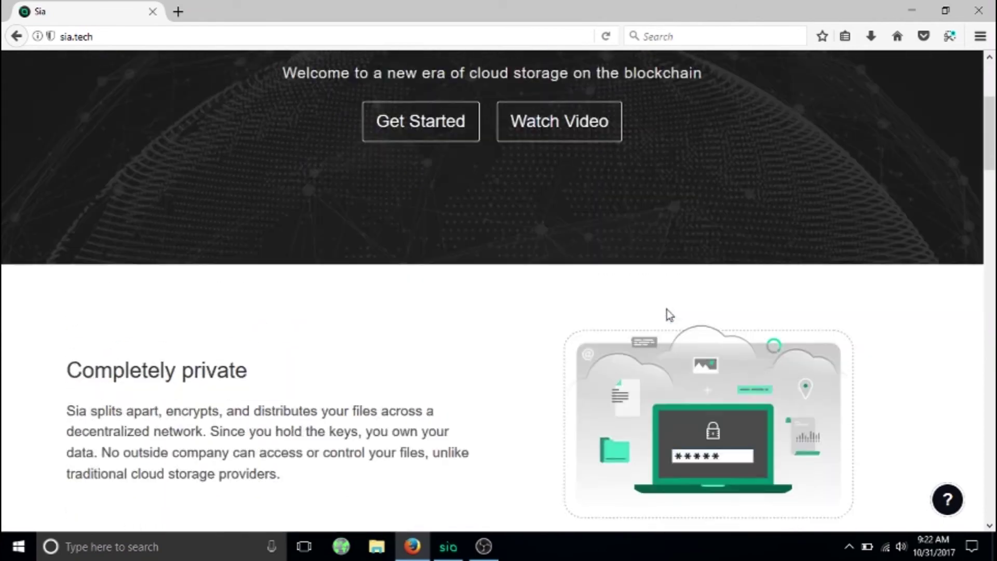
scroll(667, 314, up, 4)
scroll(667, 313, down, 8)
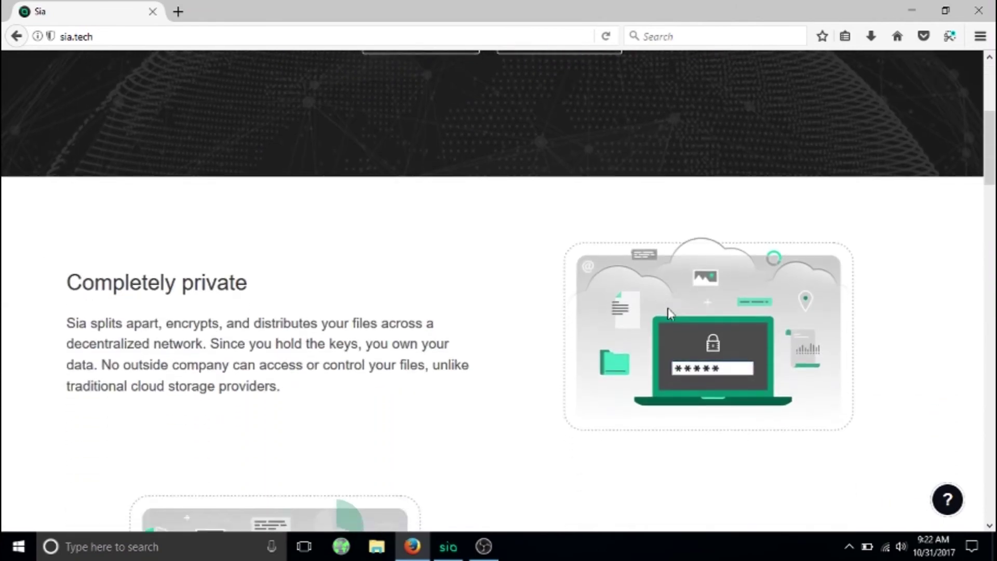
scroll(670, 313, down, 5)
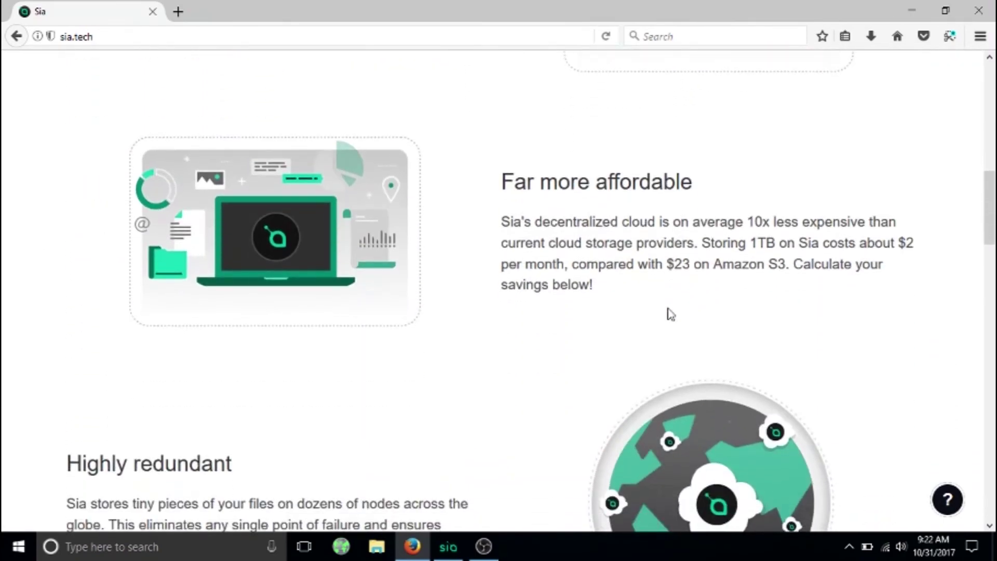
scroll(671, 313, down, 10)
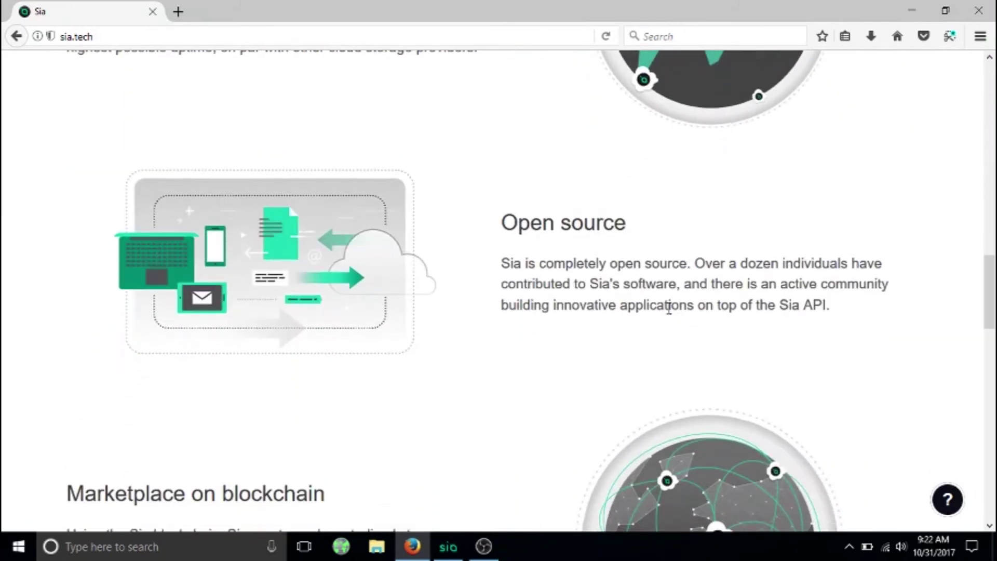
scroll(668, 307, down, 4)
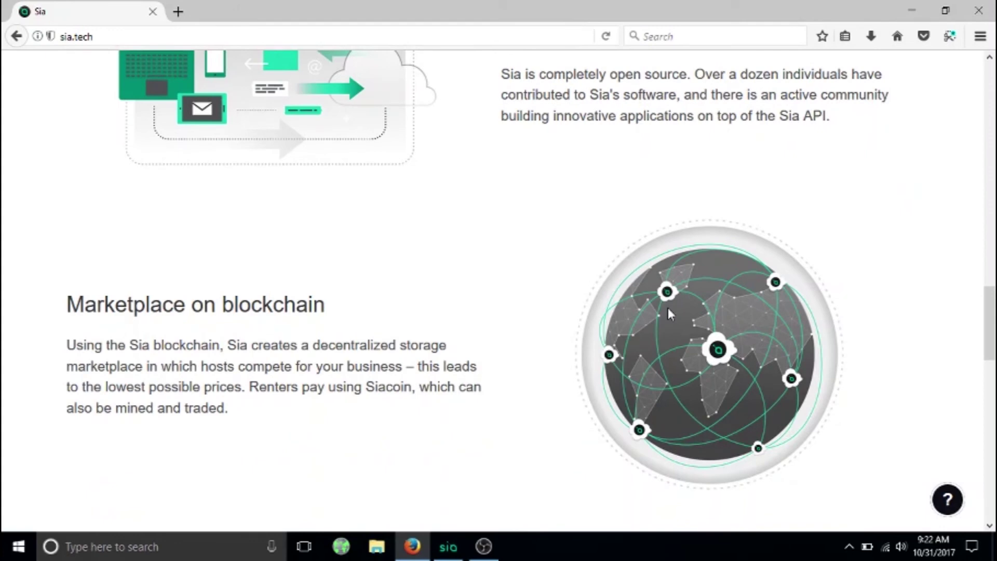
scroll(668, 308, down, 7)
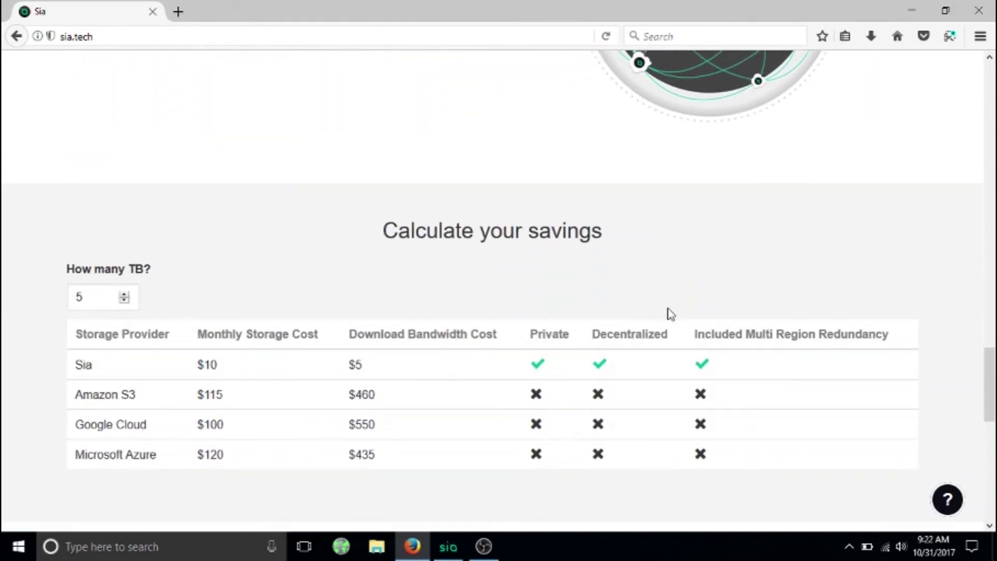